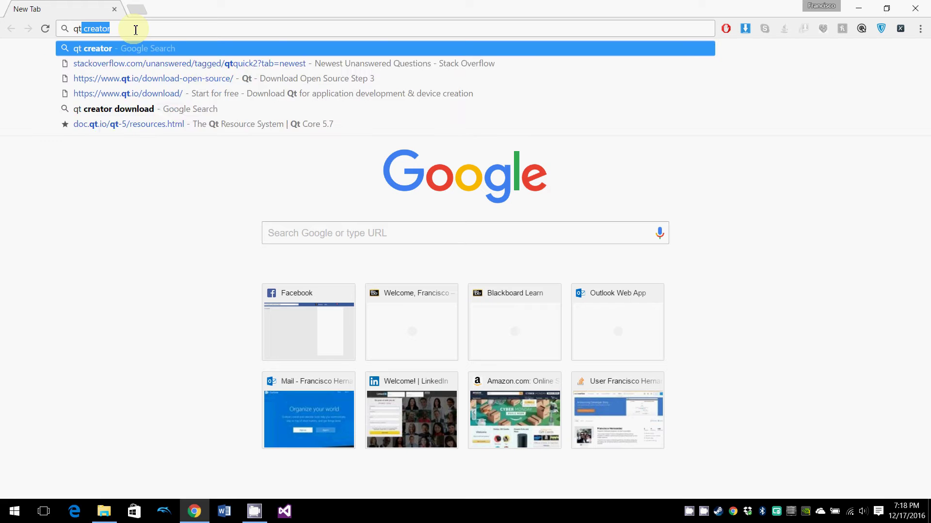
# - Search the web for "qt creator download" and open the official Qt download page
pyautogui.press('Return')
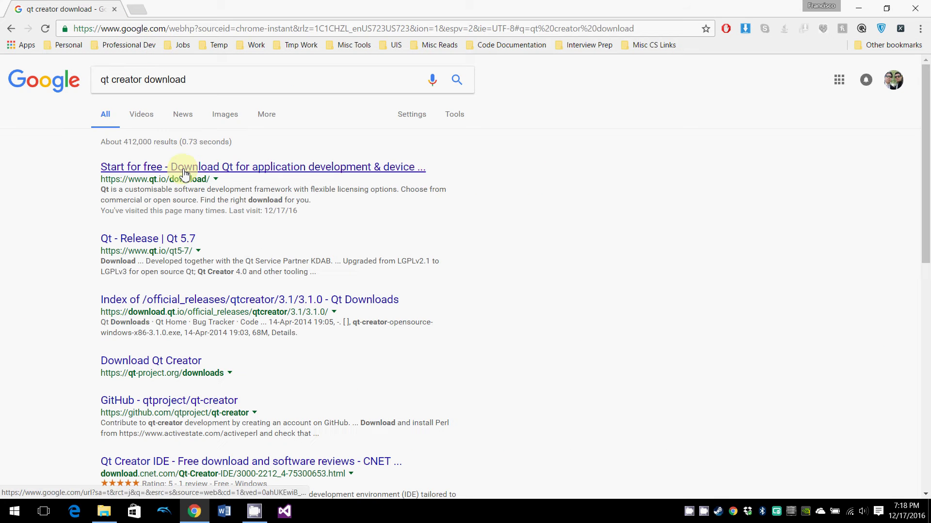
pyautogui.click(239, 169)
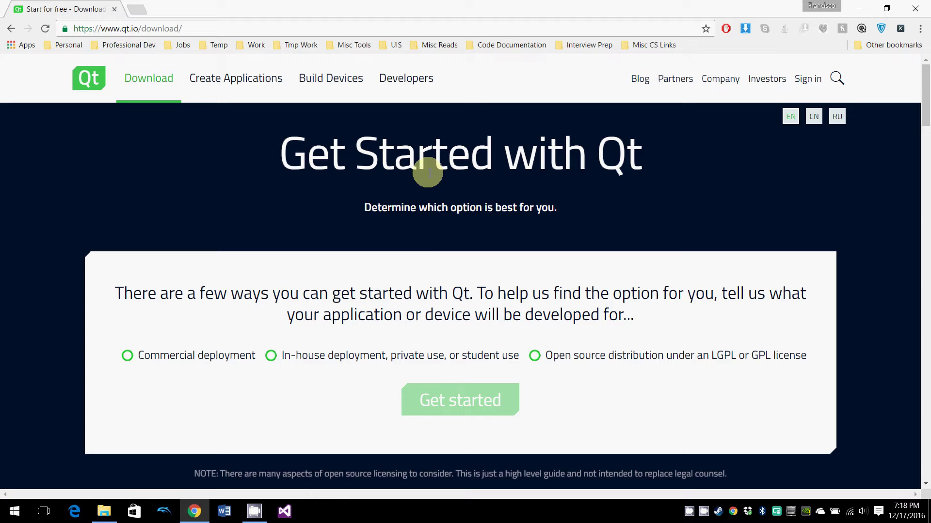
# - Complete the Qt questionnaire with in-house, private or student use, no outside distribution and yes to LGPL compliance, and get started with Qt Open Source
pyautogui.scroll(-1, 430, 180)
pyautogui.click(316, 303)
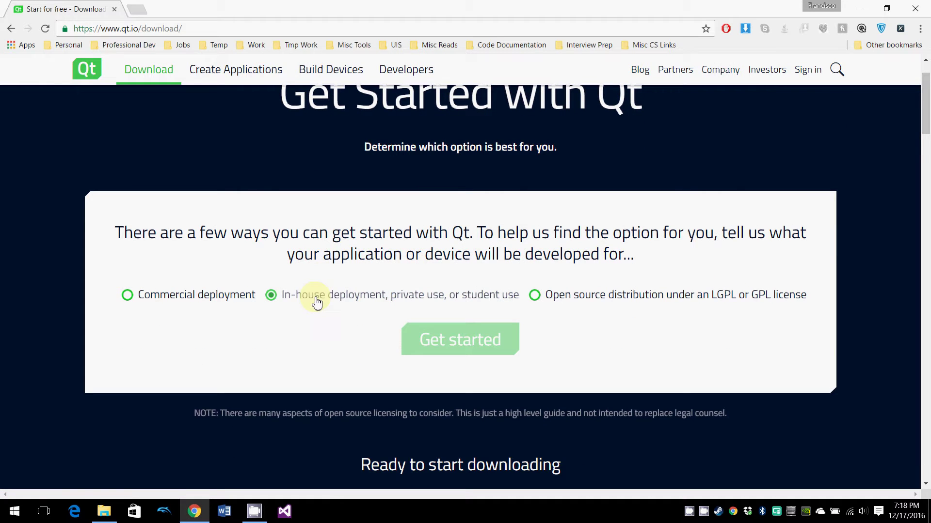
pyautogui.click(441, 289)
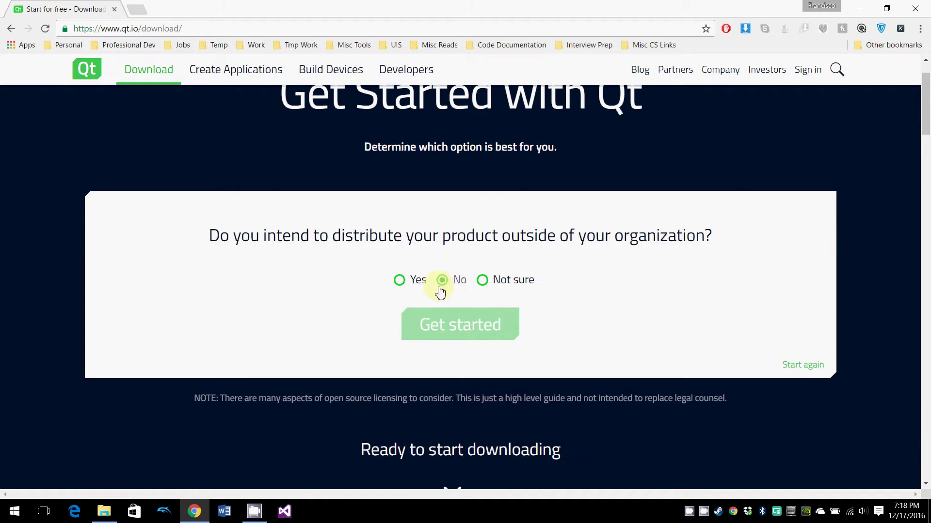
pyautogui.click(410, 309)
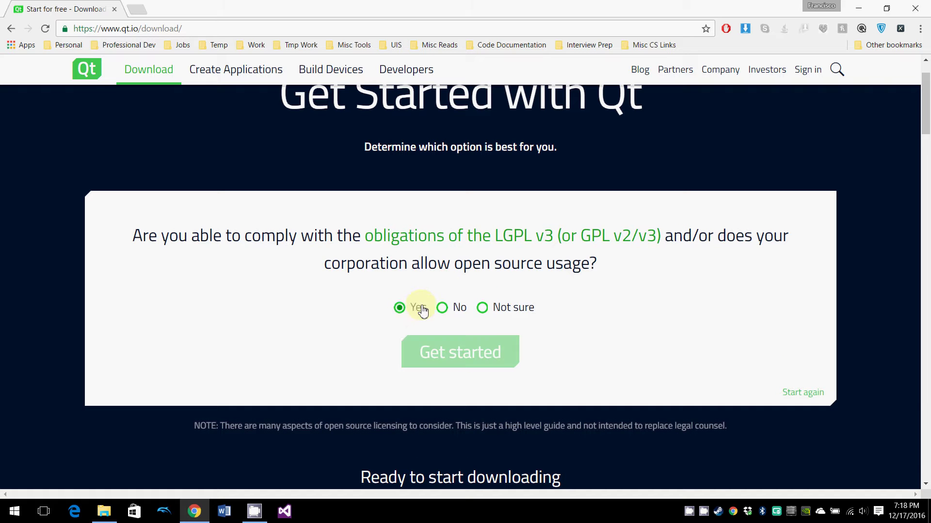
pyautogui.scroll(-1, 410, 315)
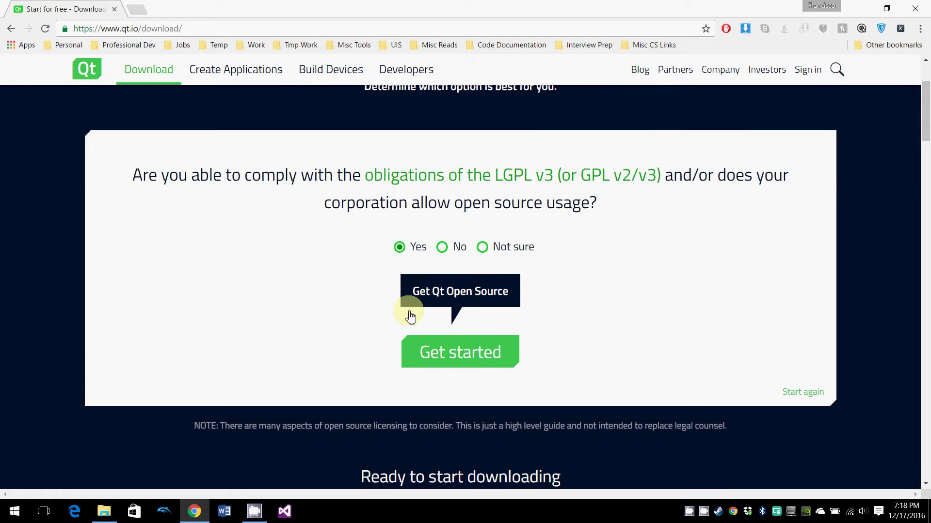
pyautogui.click(456, 363)
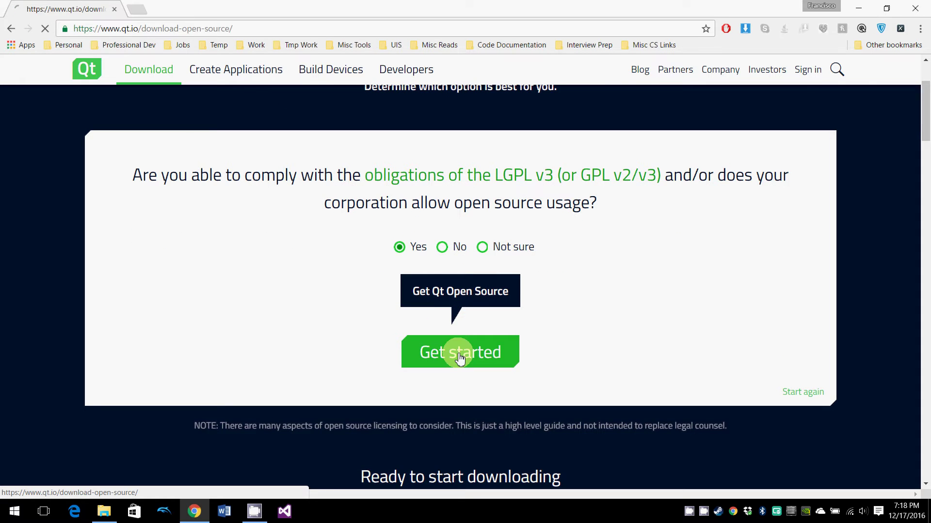
# - Open the list of all Qt open source downloads and go to its online and offline installers
pyautogui.scroll(-5, 351, 320)
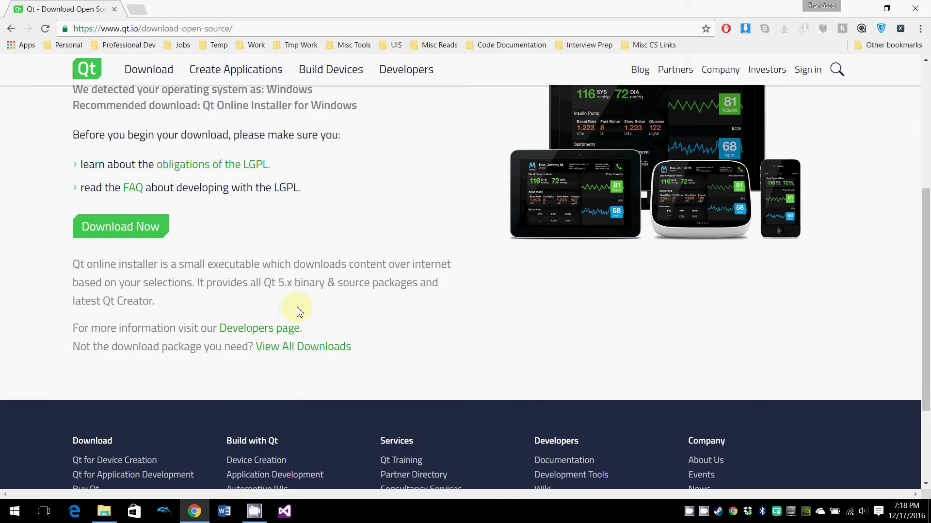
pyautogui.click(309, 355)
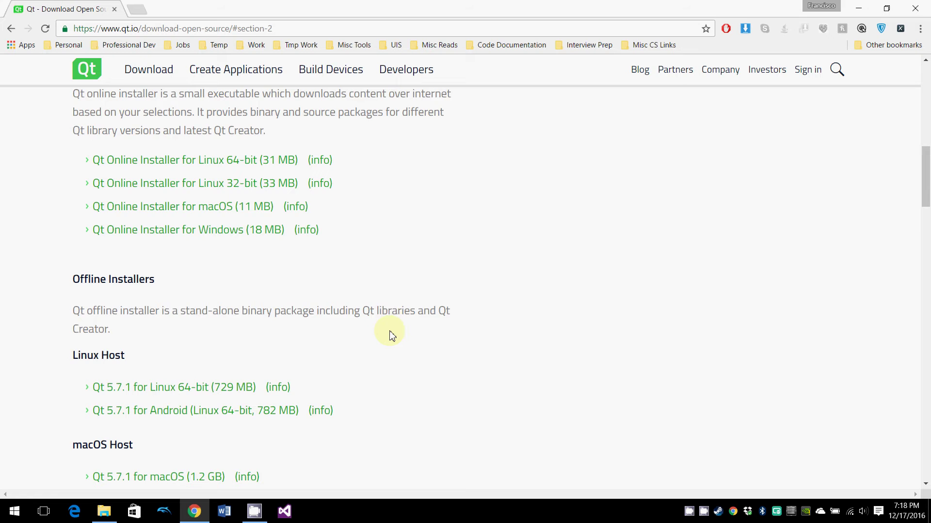
pyautogui.scroll(-1, 390, 335)
pyautogui.scroll(1, 390, 334)
pyautogui.scroll(-1, 392, 335)
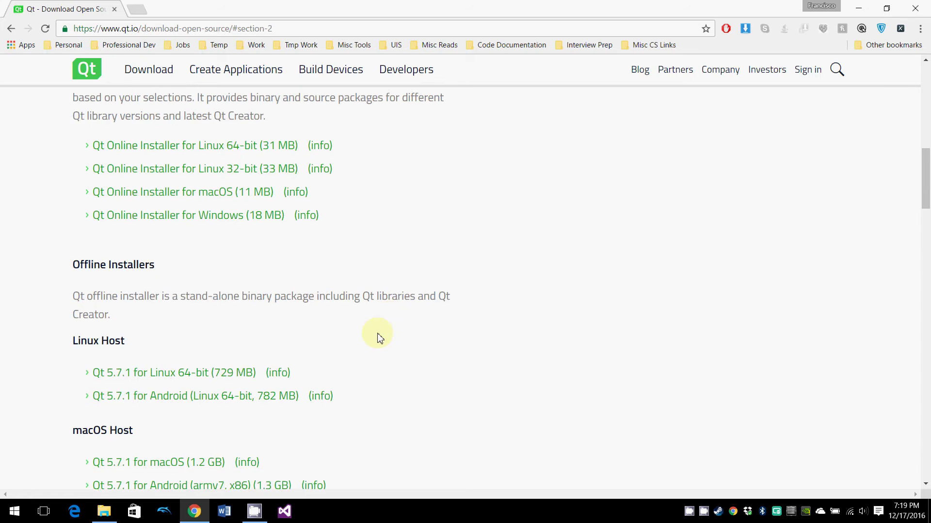
# - Check the computer's system type in the This PC properties, and put the properties and file windows away
pyautogui.click(103, 511)
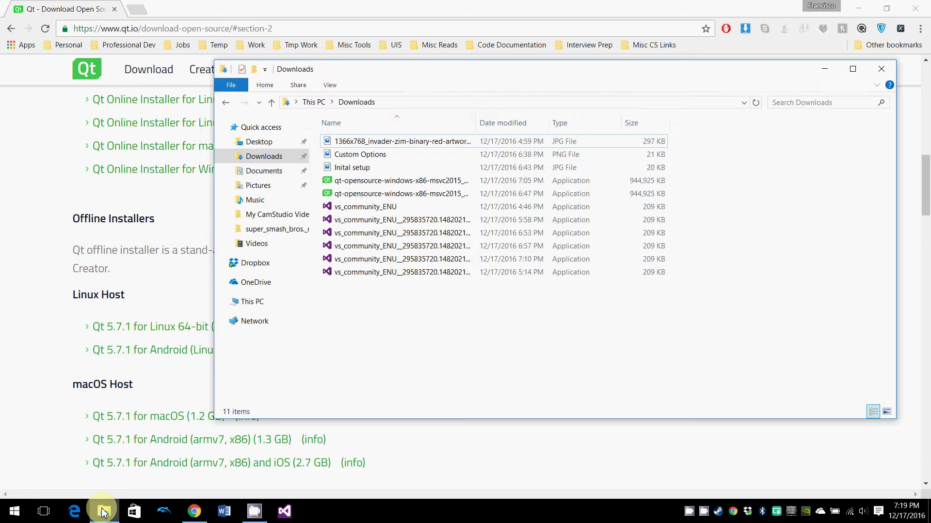
pyautogui.rightClick(255, 310)
pyautogui.click(297, 461)
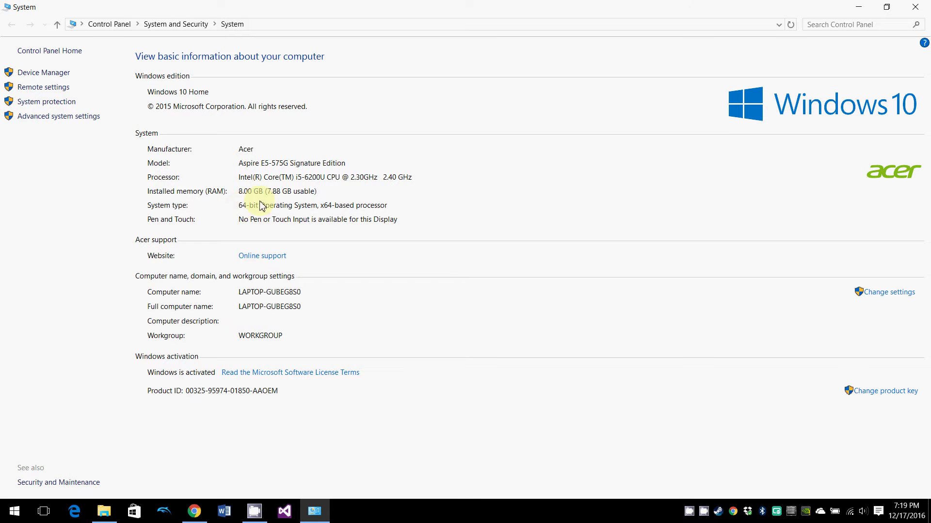
pyautogui.click(918, 9)
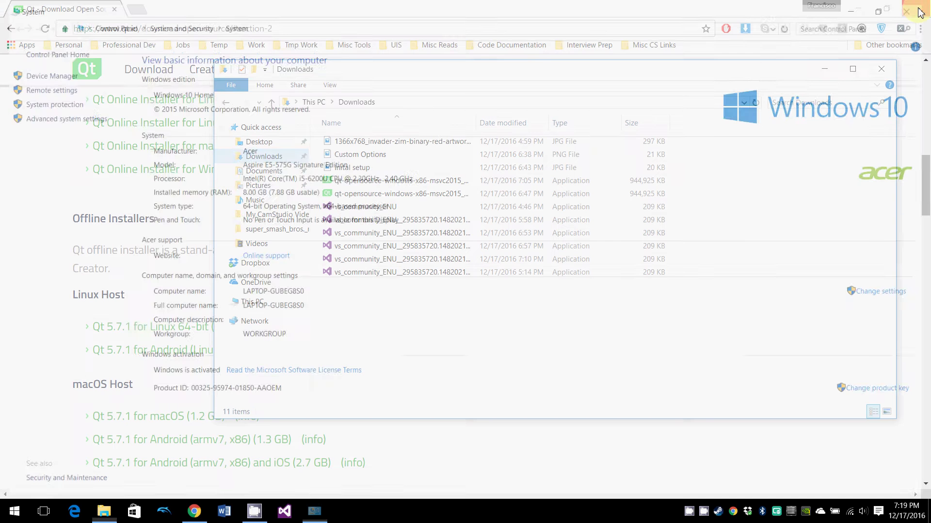
pyautogui.click(819, 73)
# - Examine the Qt 5.7.1 offline installers offered for the Windows Host on the downloads page
pyautogui.scroll(2, 81, 332)
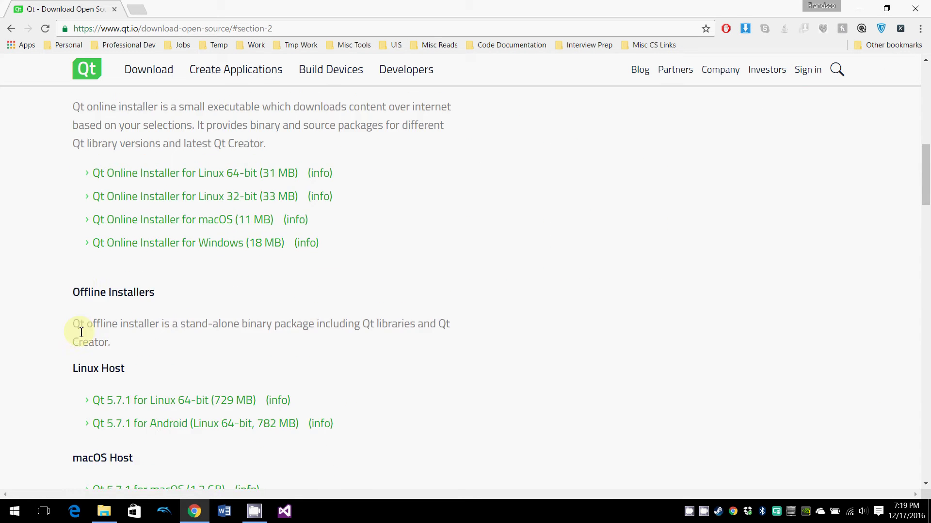
pyautogui.scroll(-5, 77, 332)
pyautogui.scroll(-1, 41, 311)
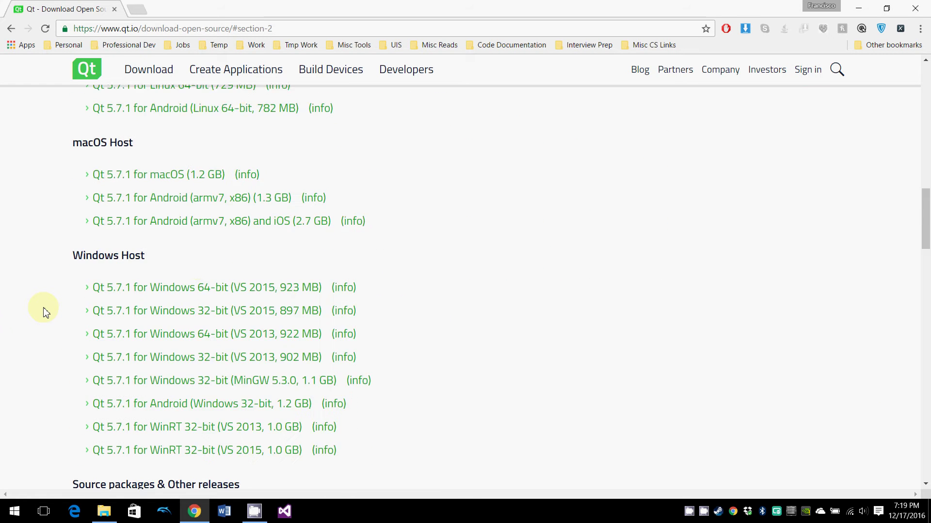
pyautogui.scroll(-1, 58, 305)
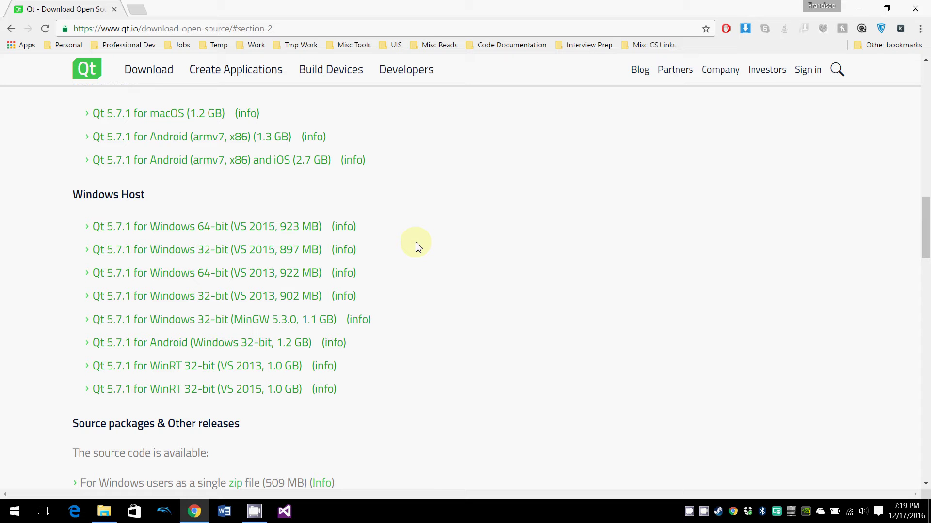
# - Search for "download visual studio community" in a new browser tab and download the free Visual Studio Community installer from the official downloads page
pyautogui.click(140, 15)
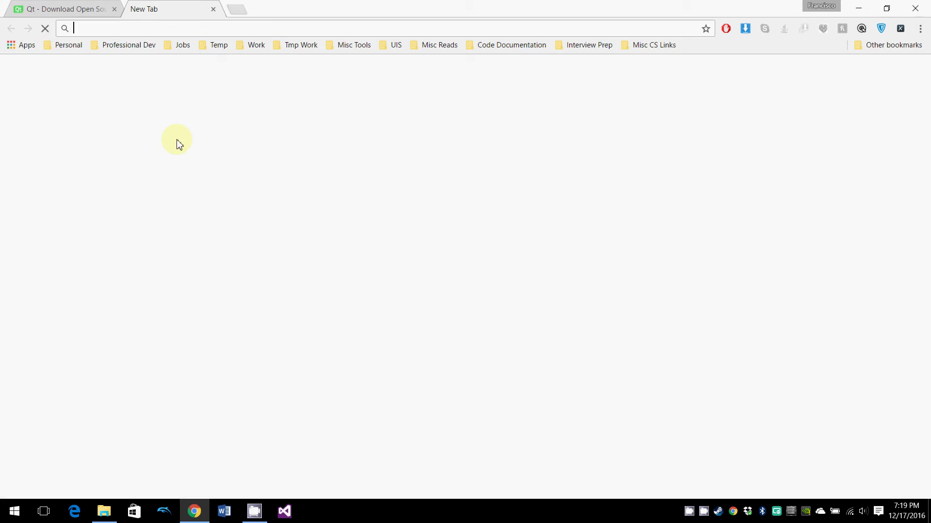
pyautogui.write('download%20visual%20studio%20communit')
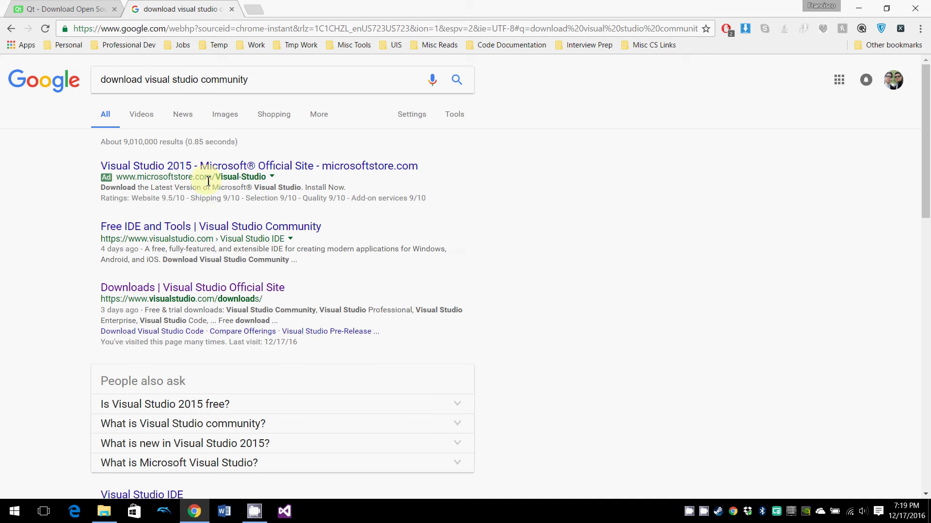
pyautogui.click(193, 293)
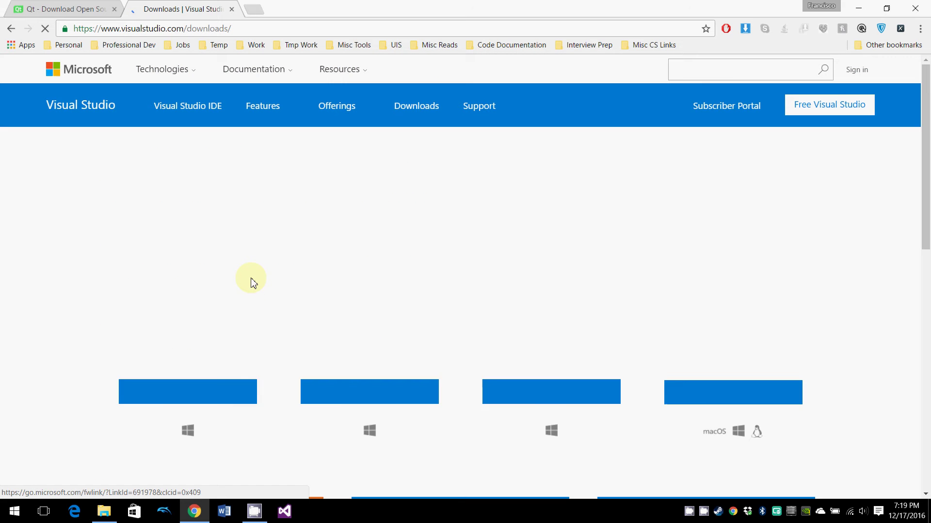
pyautogui.scroll(-1, 245, 272)
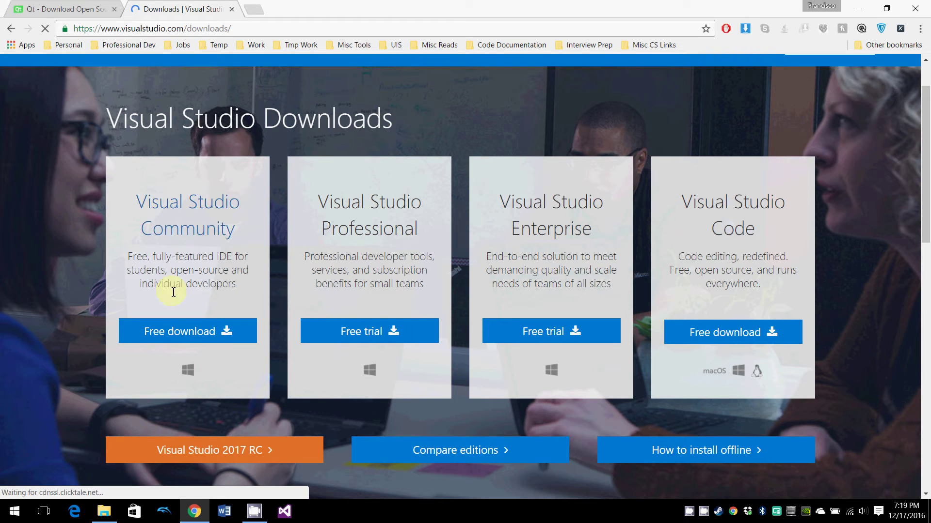
pyautogui.click(184, 330)
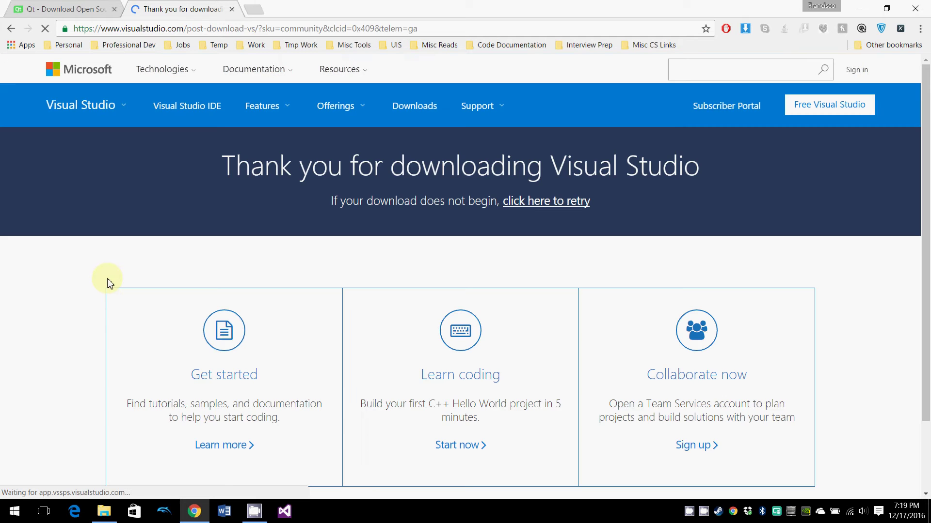
pyautogui.scroll(-2, 105, 289)
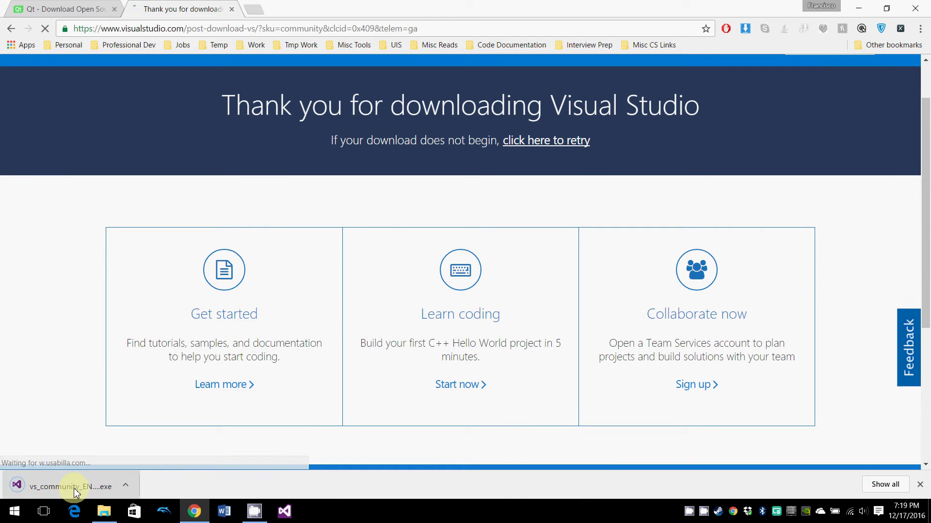
# - View the "Inital setup" image in the Downloads folder, examining the Typical and Custom installation types up close, and close it
pyautogui.click(104, 512)
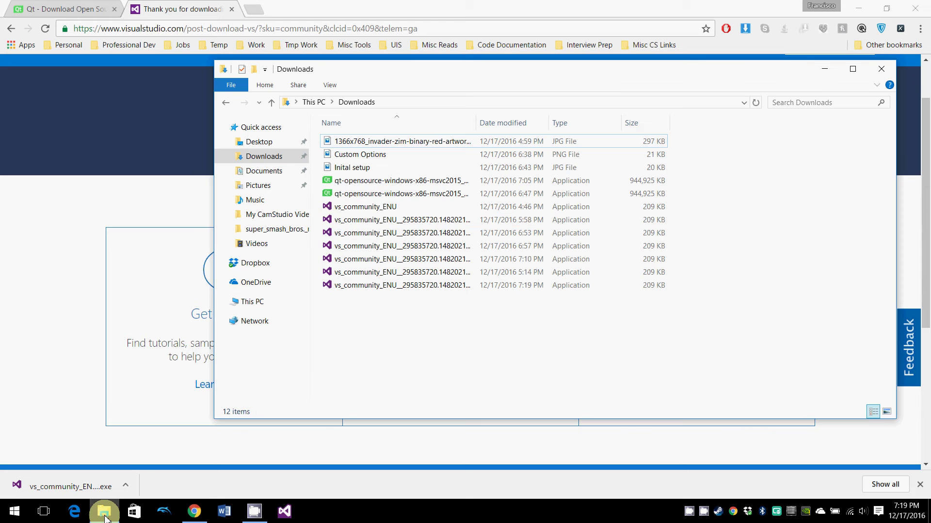
pyautogui.doubleClick(359, 173)
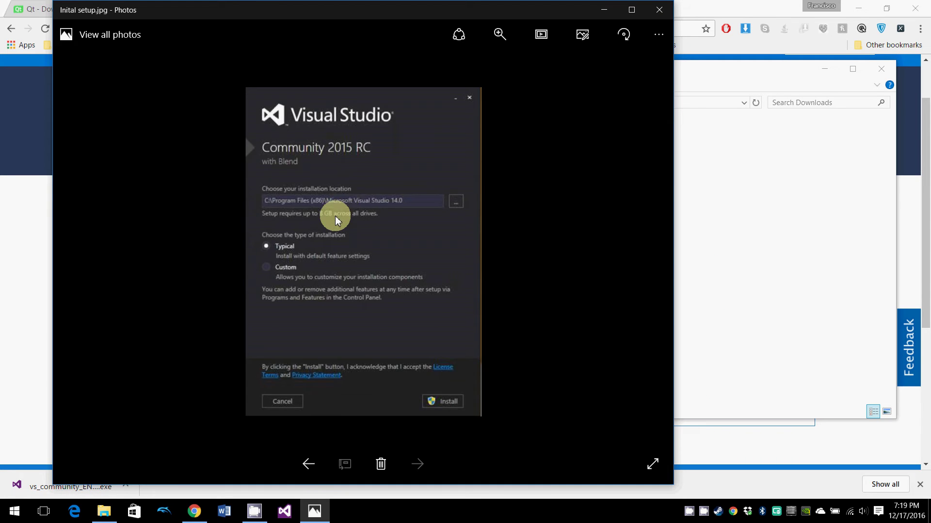
pyautogui.scroll(2, 336, 216)
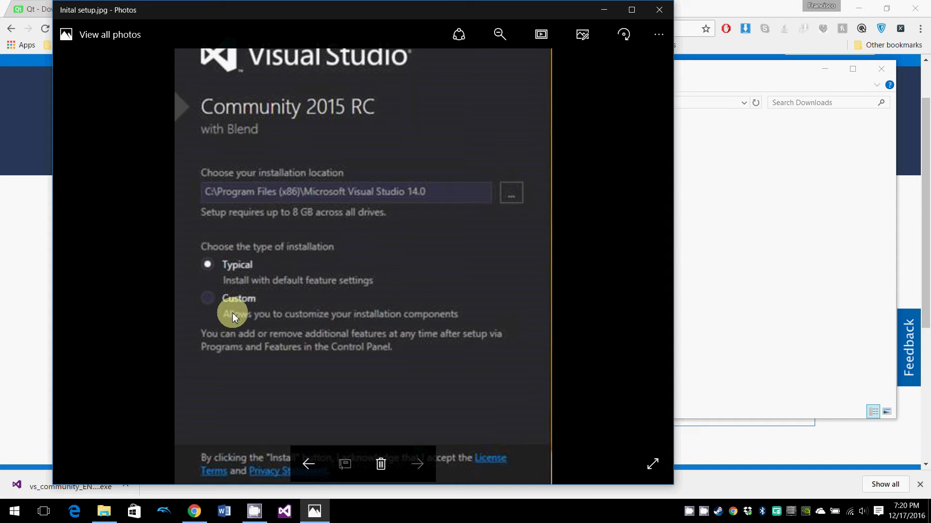
pyautogui.click(659, 11)
# - View the "Custom Options" image, examining the Visual C++ features up close, and return to the Qt downloads page in the browser
pyautogui.doubleClick(353, 155)
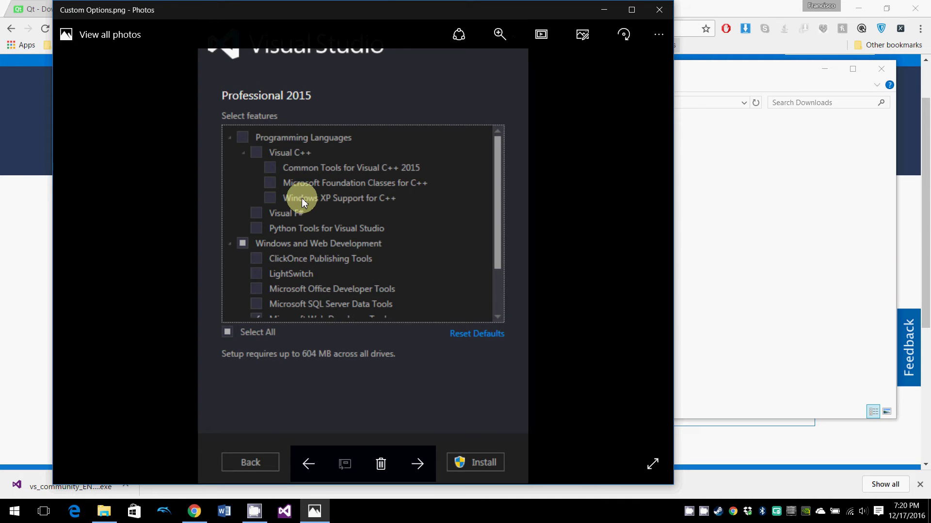
pyautogui.scroll(3, 304, 200)
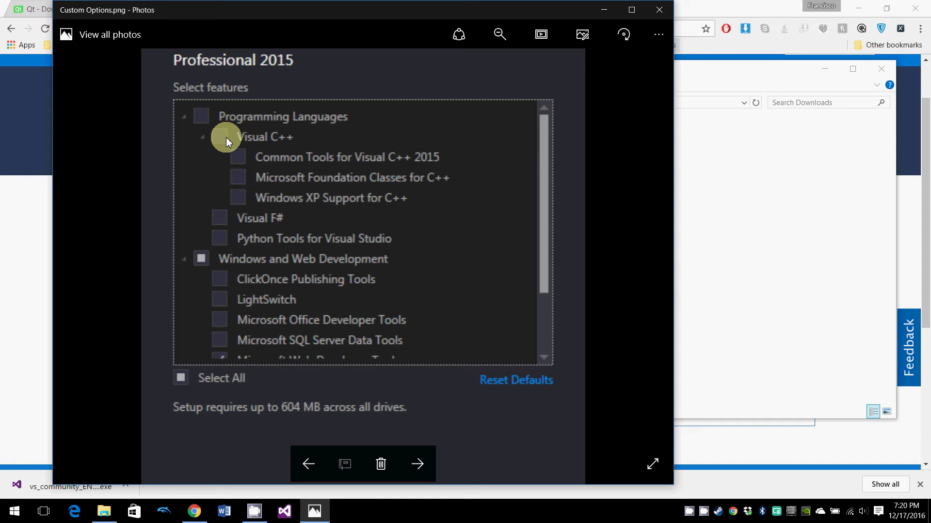
pyautogui.click(660, 10)
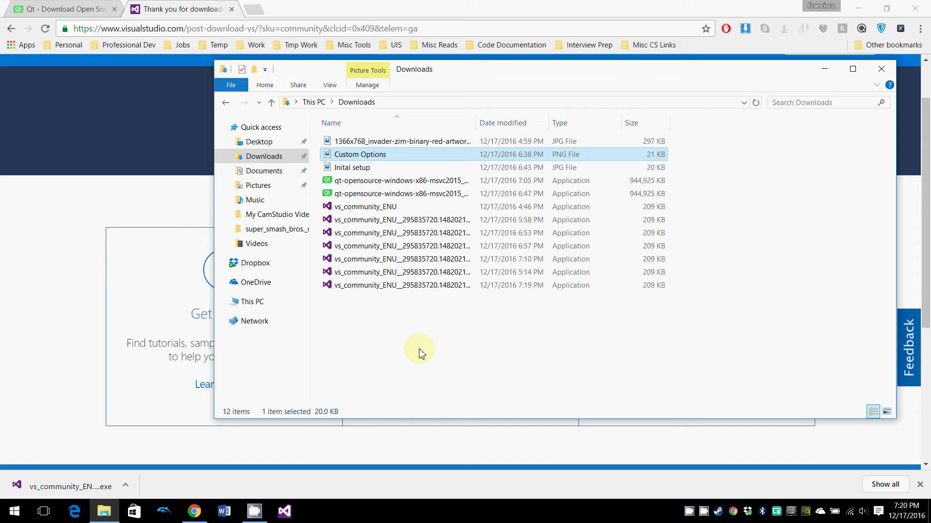
pyautogui.click(54, 10)
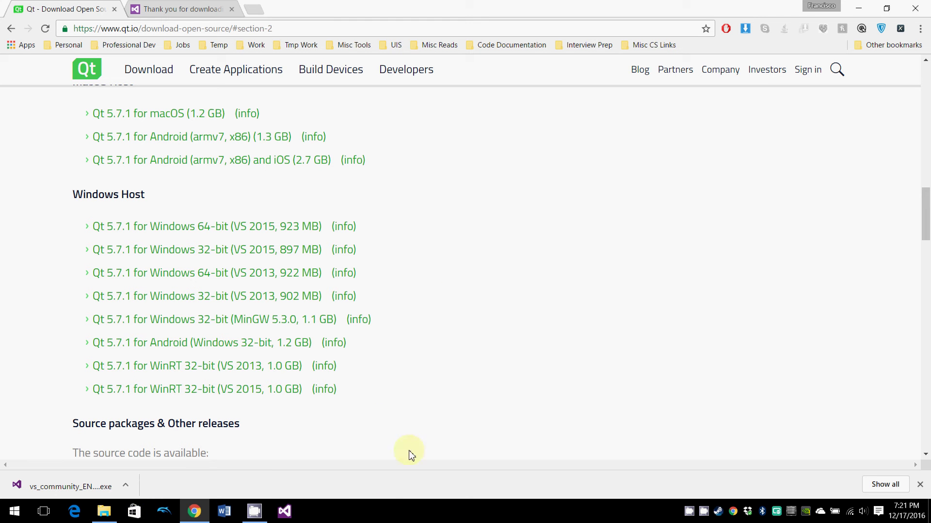
# - Search the computer for "qt", launch Qt Creator 4.2.0 (Community) and pin it to the taskbar
pyautogui.click(2, 513)
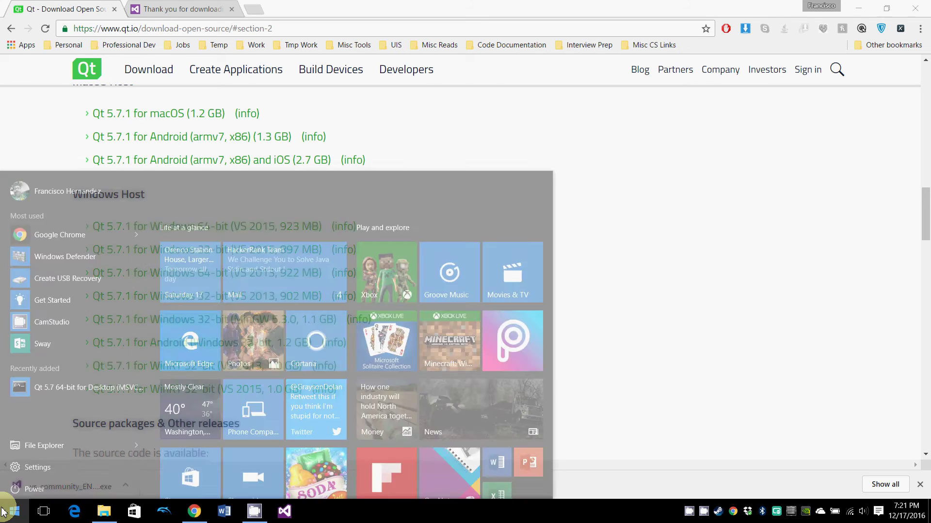
pyautogui.write('qq')
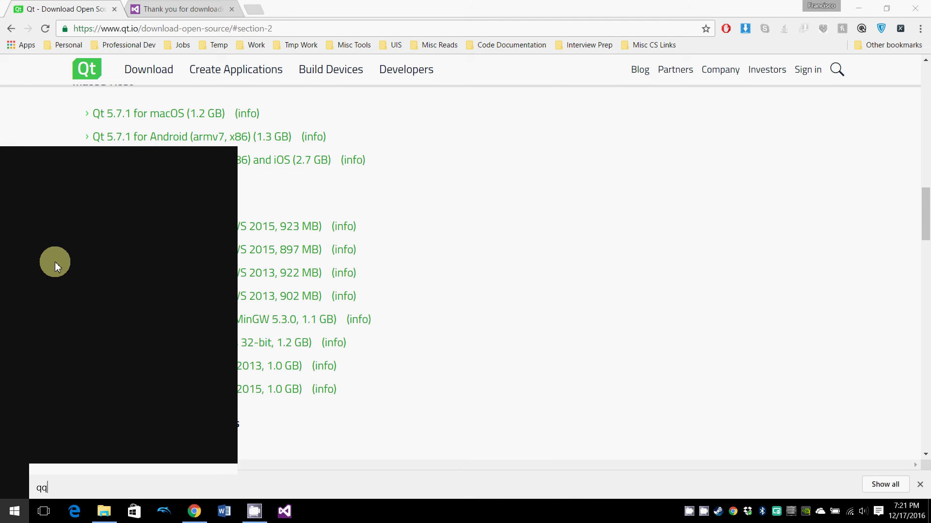
pyautogui.write('qr')
pyautogui.press('BackSpace')
pyautogui.press('BackSpace')
pyautogui.write('t')
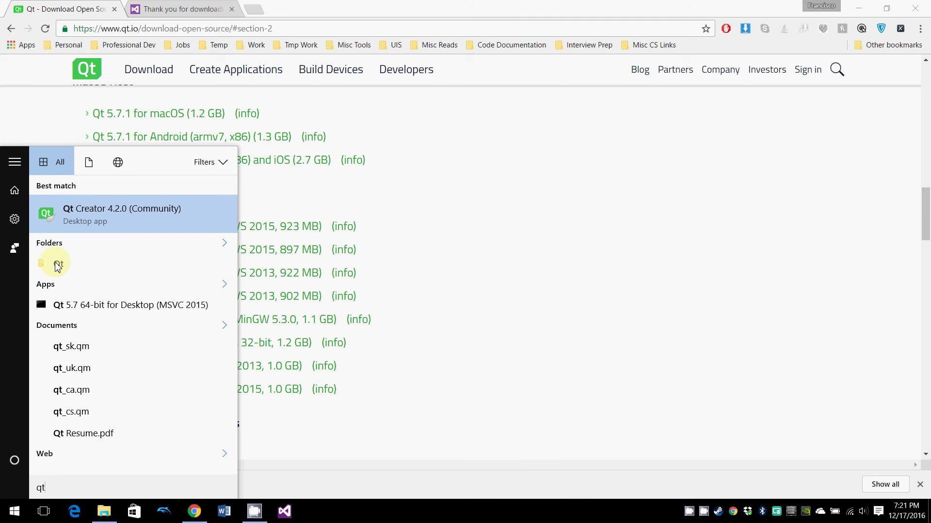
pyautogui.click(81, 220)
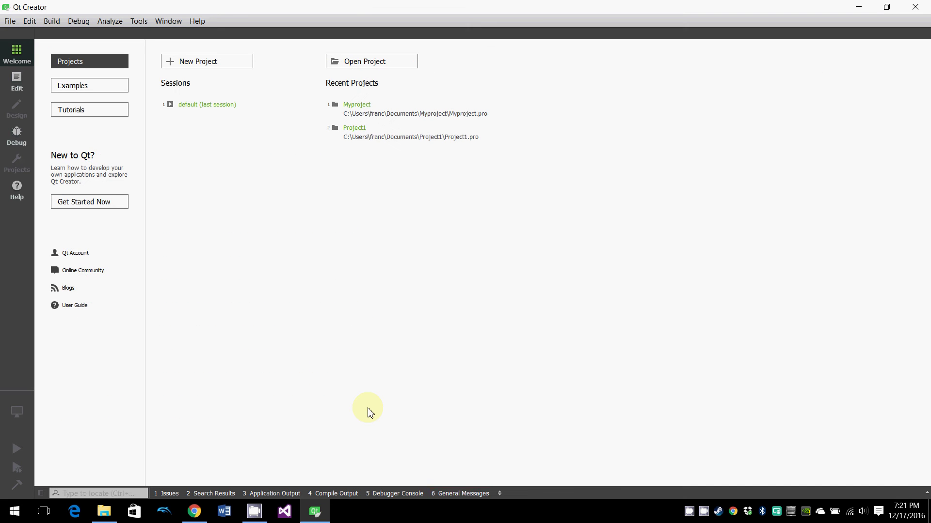
pyautogui.rightClick(315, 511)
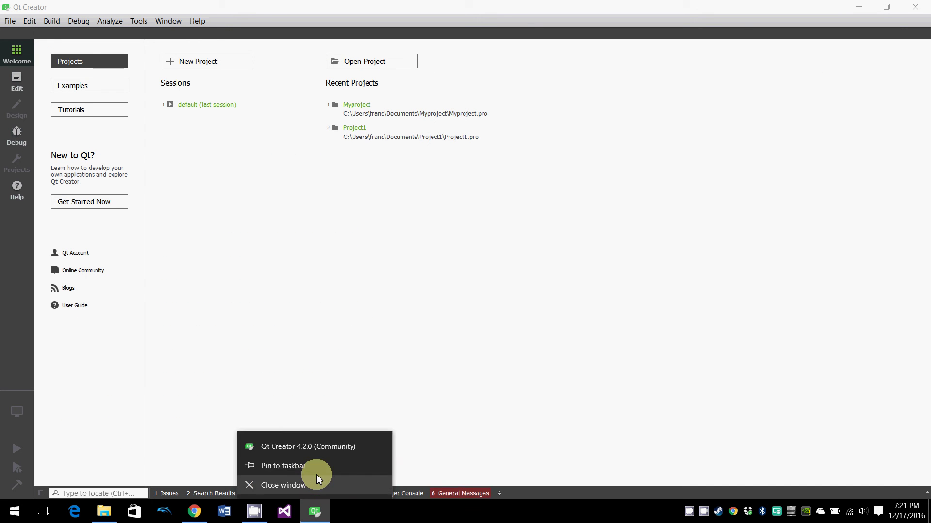
pyautogui.click(316, 467)
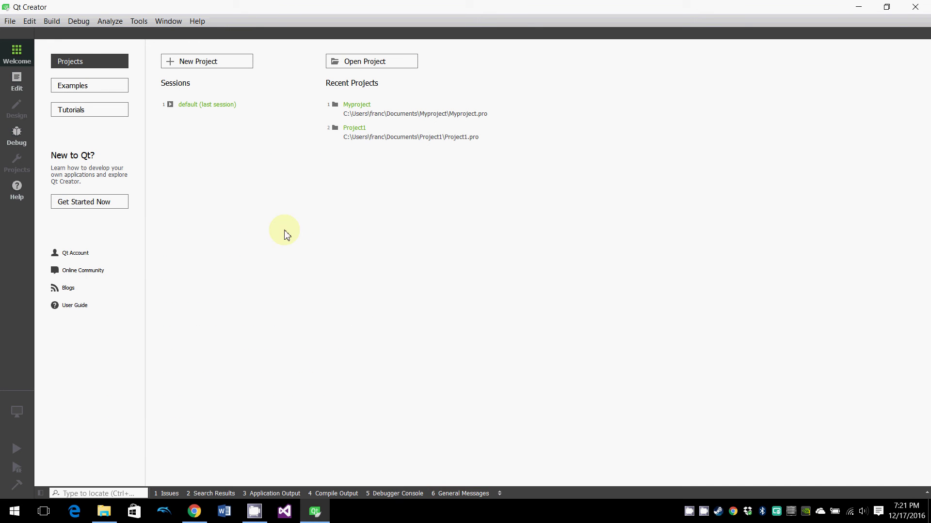
# - Create a Qt Quick Application project named "example", keeping the default location, project details and kit
pyautogui.click(186, 66)
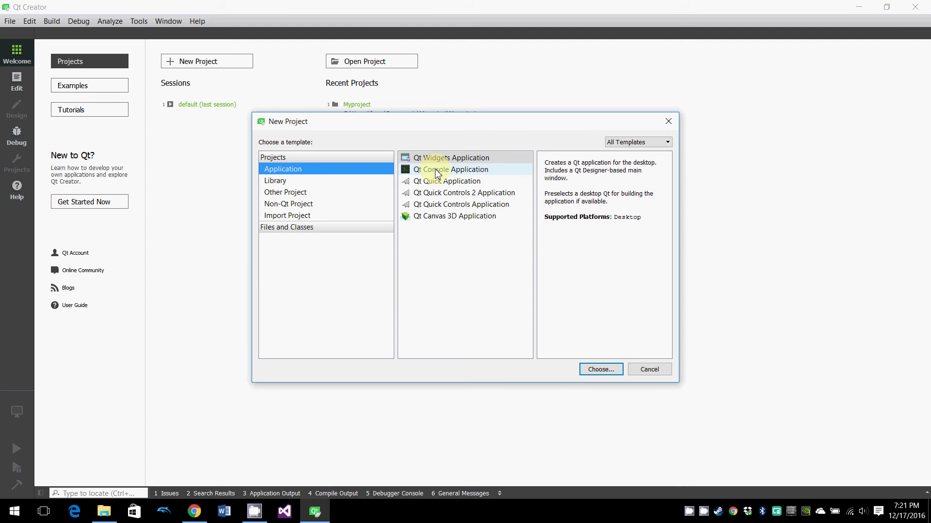
pyautogui.click(440, 181)
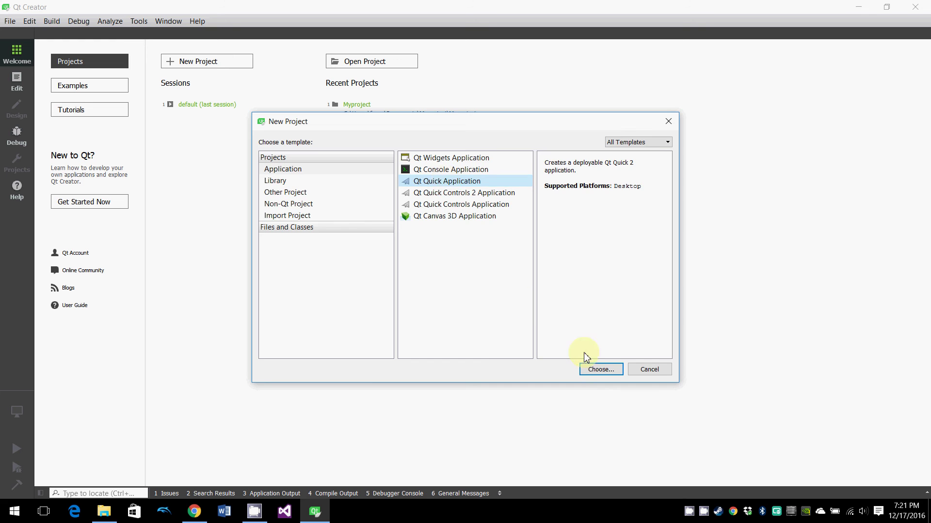
pyautogui.click(587, 369)
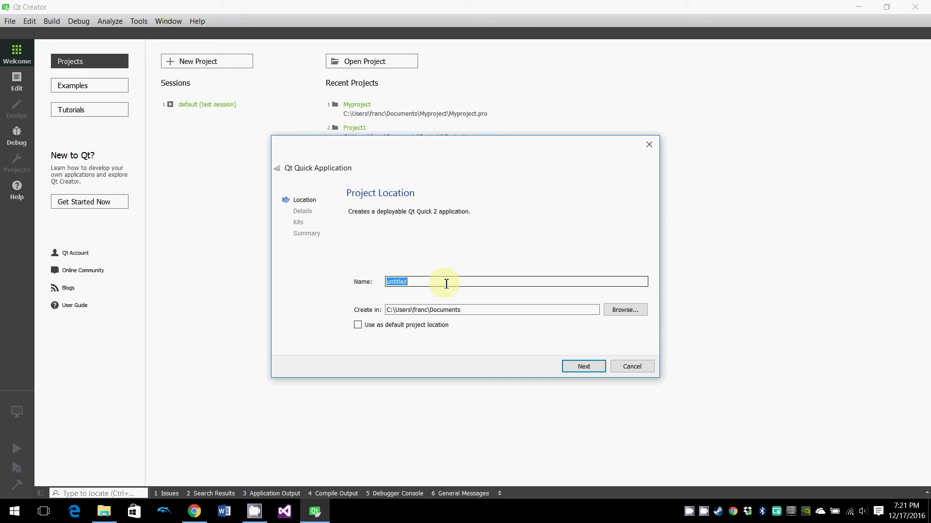
pyautogui.write('example')
pyautogui.press('Return')
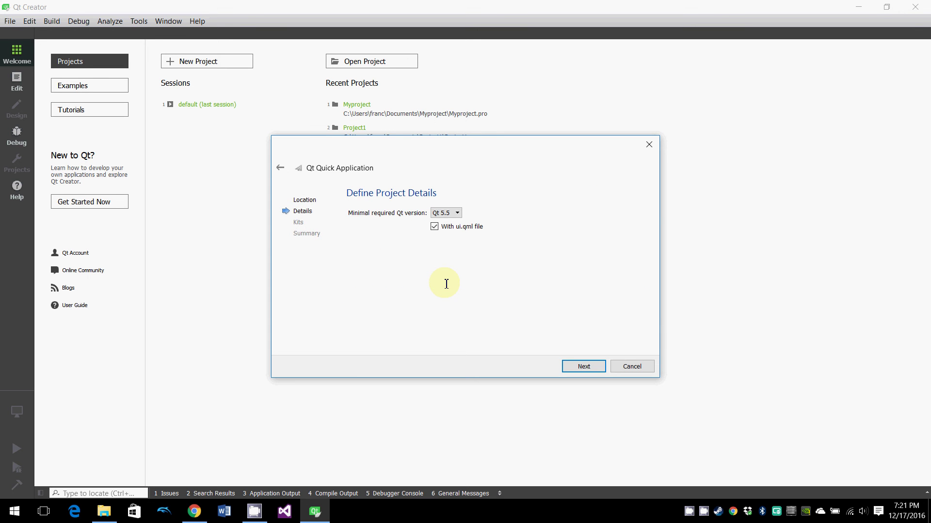
pyautogui.click(585, 367)
pyautogui.click(584, 368)
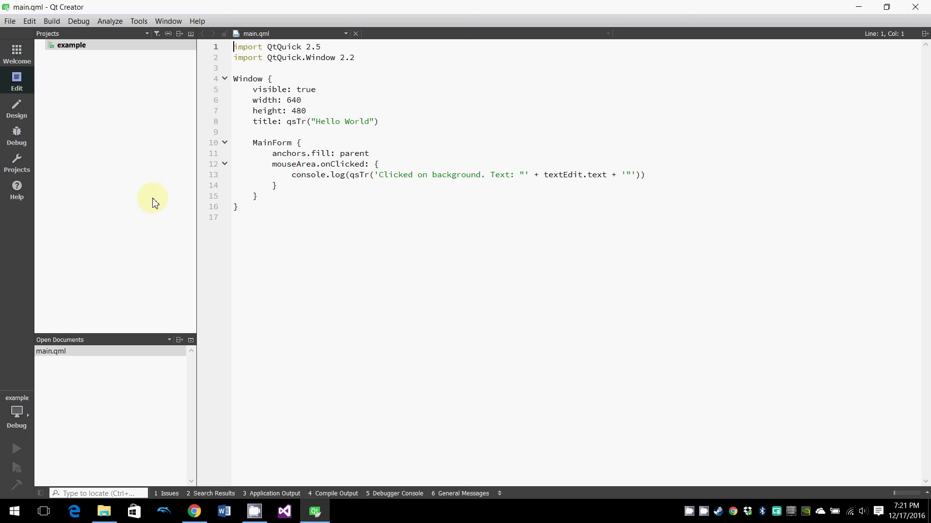
# - Switch the example project's build configuration to Release, run it, and move the Hello World window aside from the code
pyautogui.click(22, 422)
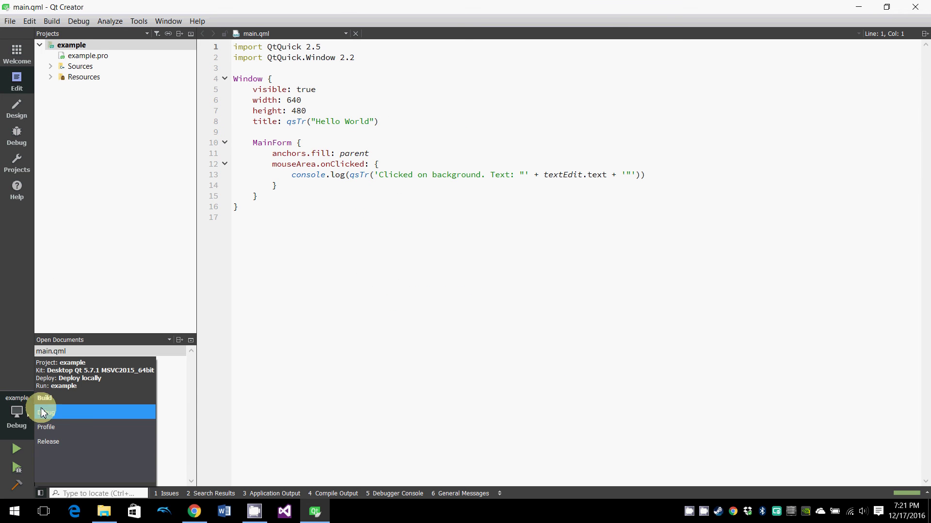
pyautogui.click(56, 442)
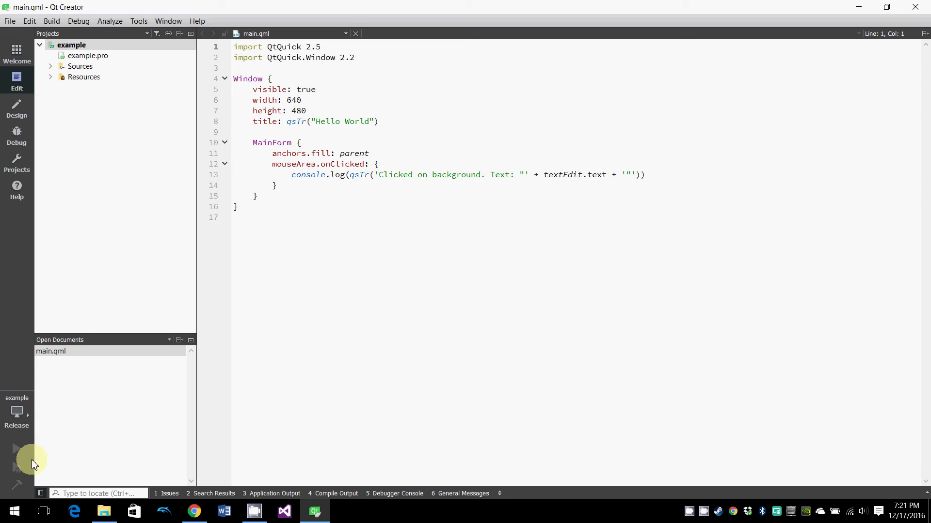
pyautogui.click(17, 449)
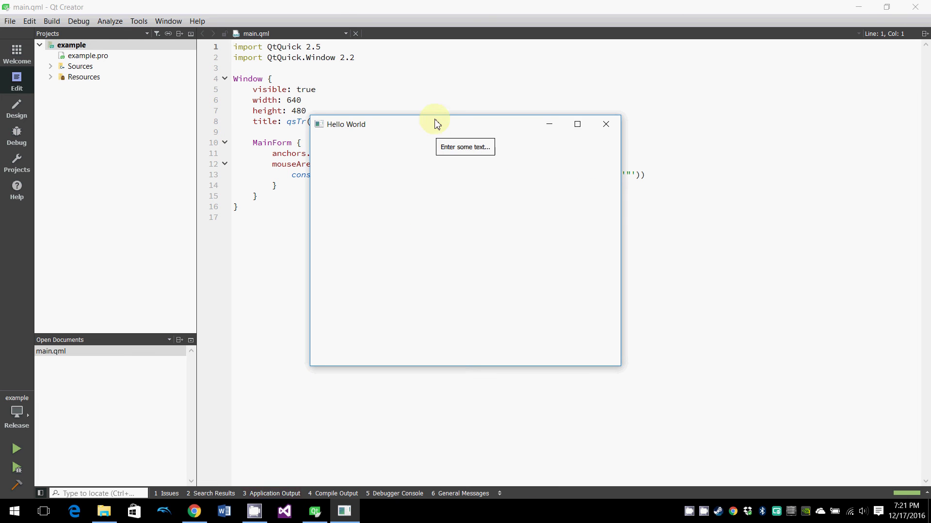
pyautogui.moveTo(436, 124); pyautogui.dragTo(618, 165)
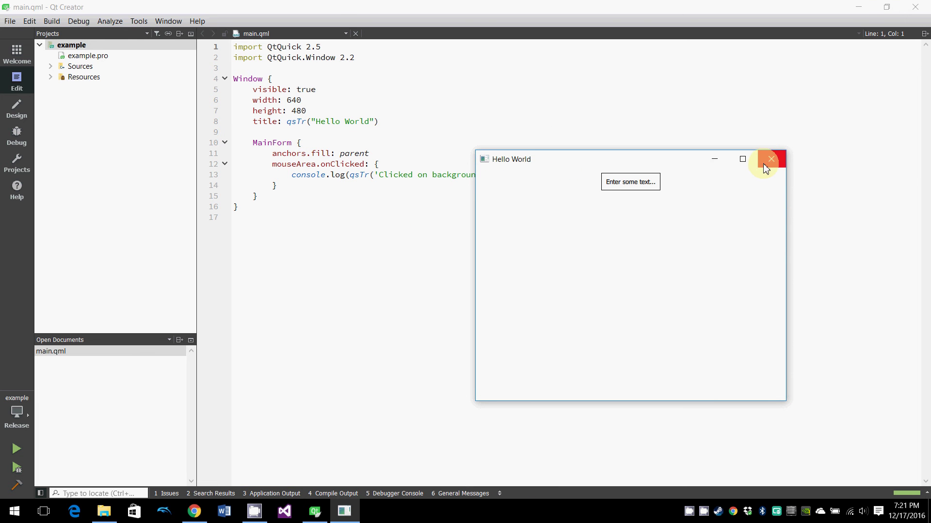